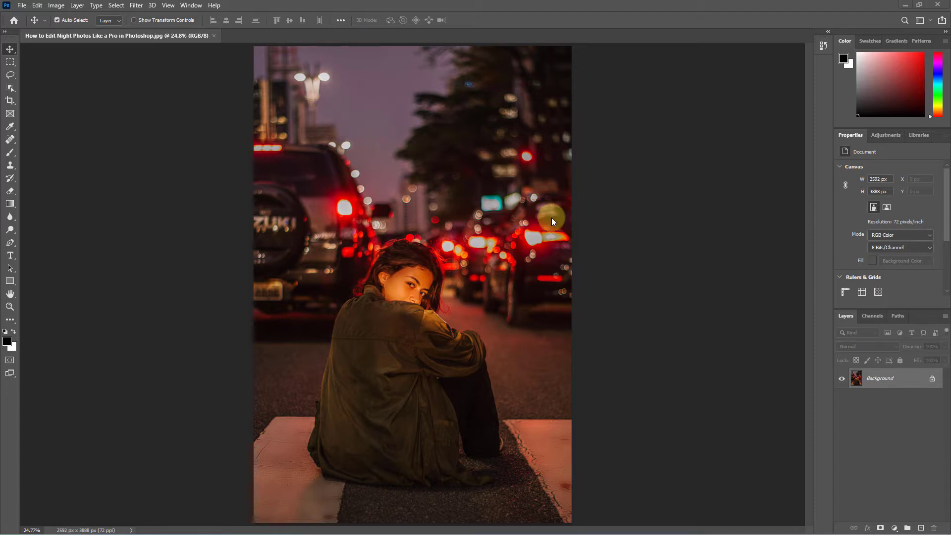
- Open the night photo in the Camera Raw Filter and expand the filter window to full screen
{"action": "left_click", "coordinate": [136, 5]}
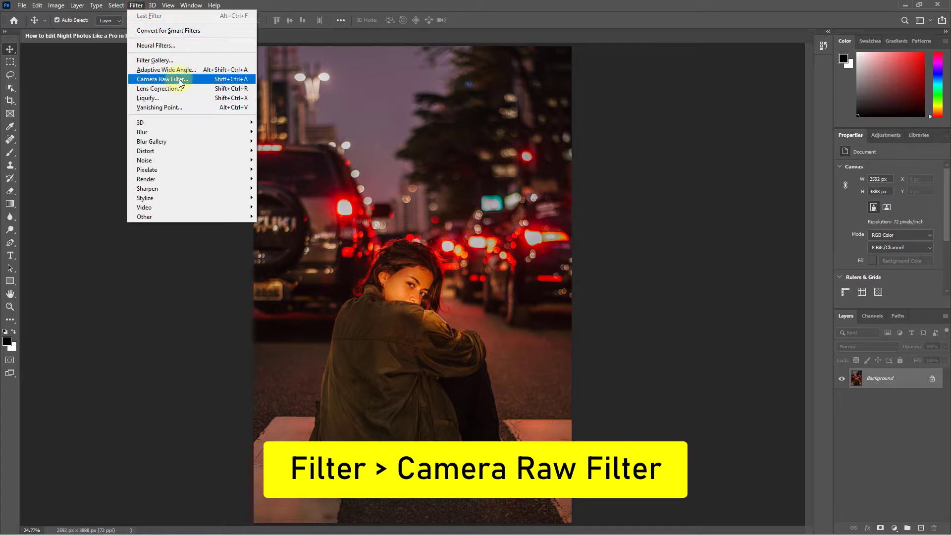
{"action": "left_click", "coordinate": [151, 79]}
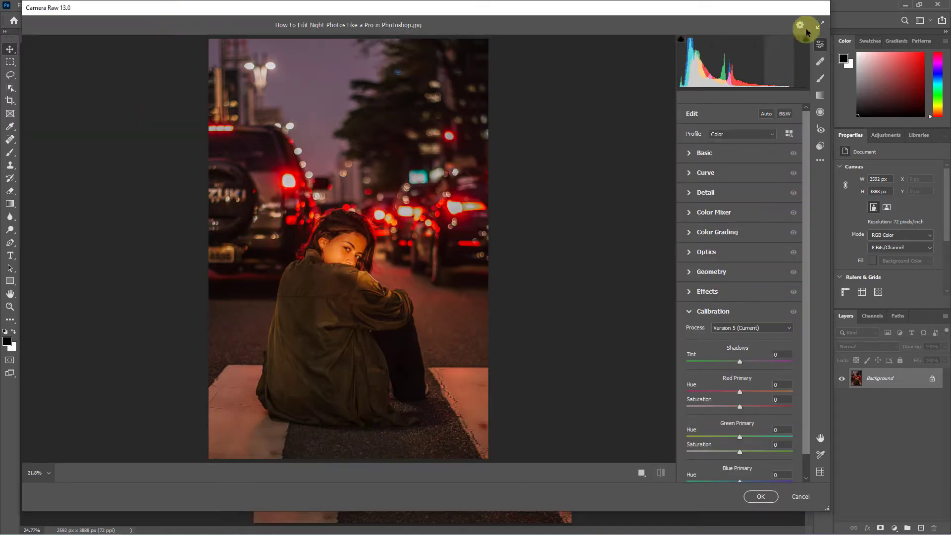
{"action": "left_click", "coordinate": [822, 25]}
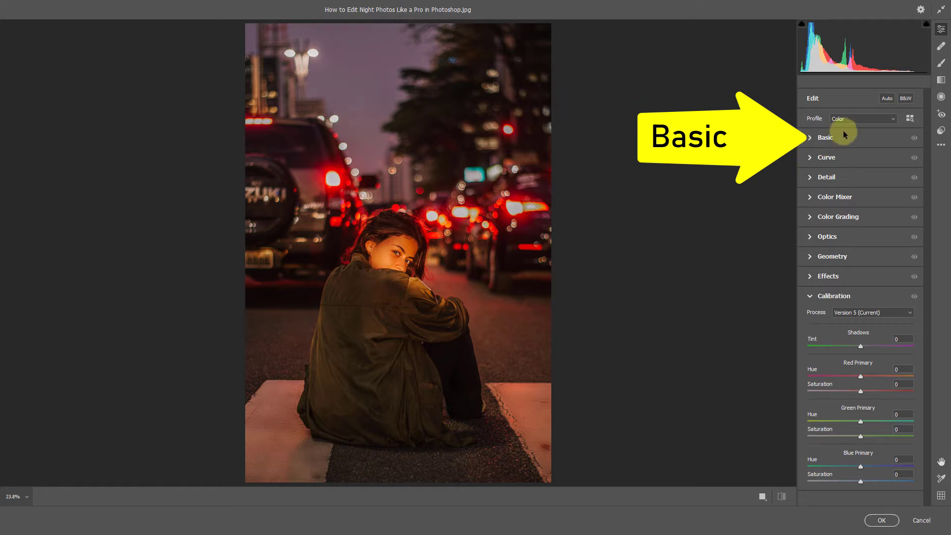
- Cool the photo's white balance in the Basic adjustments with Temperature -50 and Tint -20
{"action": "left_click", "coordinate": [811, 138]}
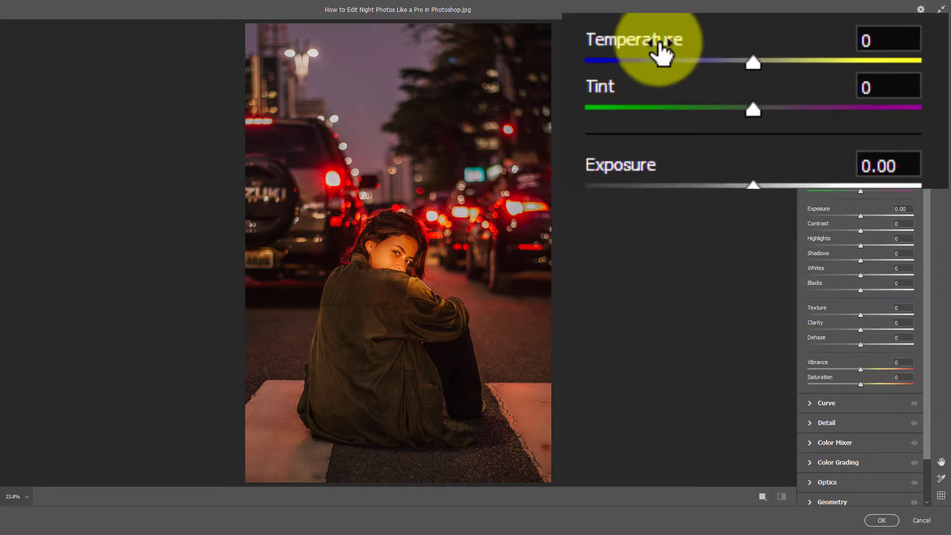
{"action": "left_click_drag", "start_coordinate": [861, 176], "coordinate": [833, 177]}
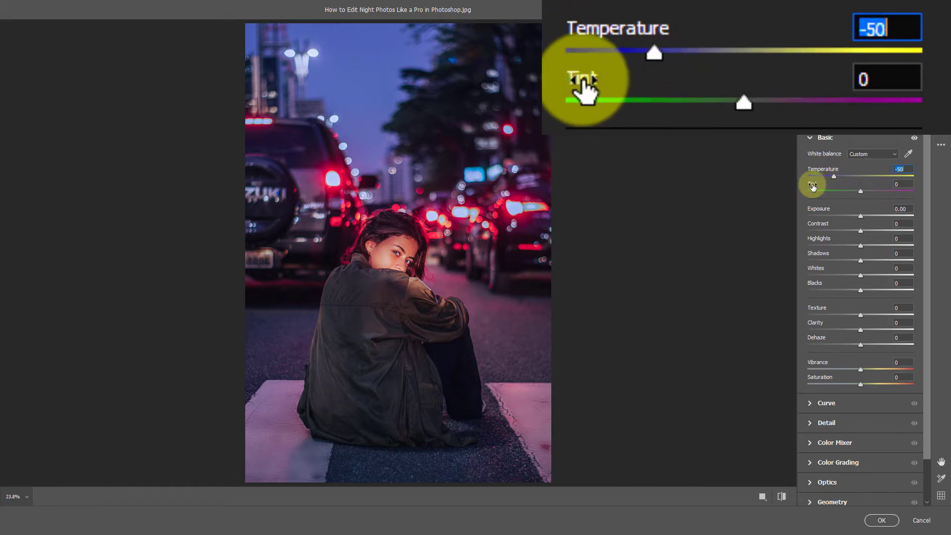
{"action": "left_click", "coordinate": [861, 193]}
{"action": "left_click_drag", "start_coordinate": [861, 194], "coordinate": [851, 193]}
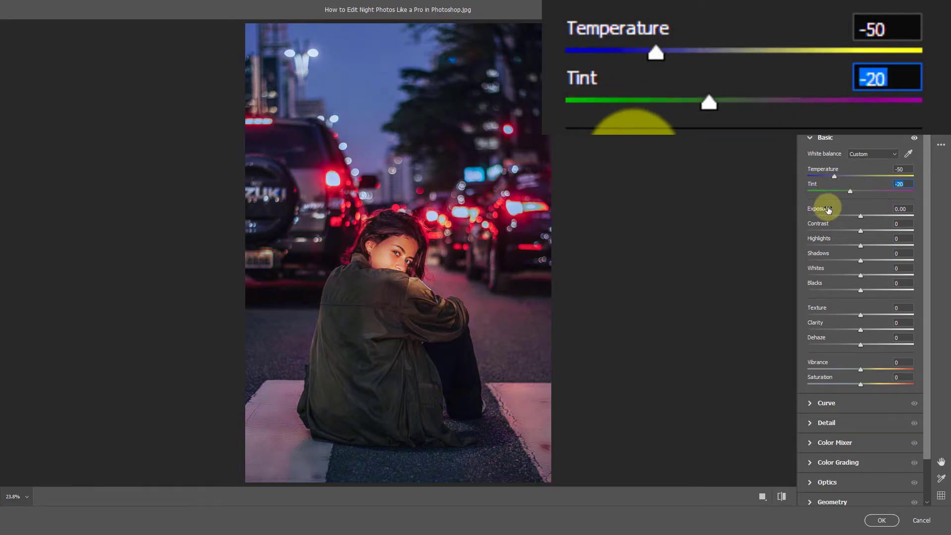
- Raise the photo's Exposure to +0.55 and its Contrast to +15
{"action": "left_click", "coordinate": [860, 217]}
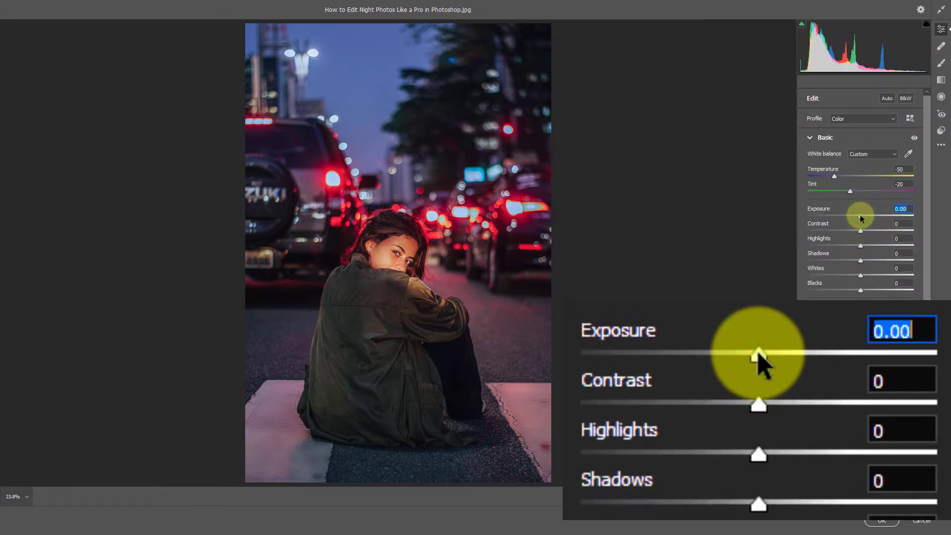
{"action": "left_click_drag", "start_coordinate": [860, 216], "coordinate": [867, 218]}
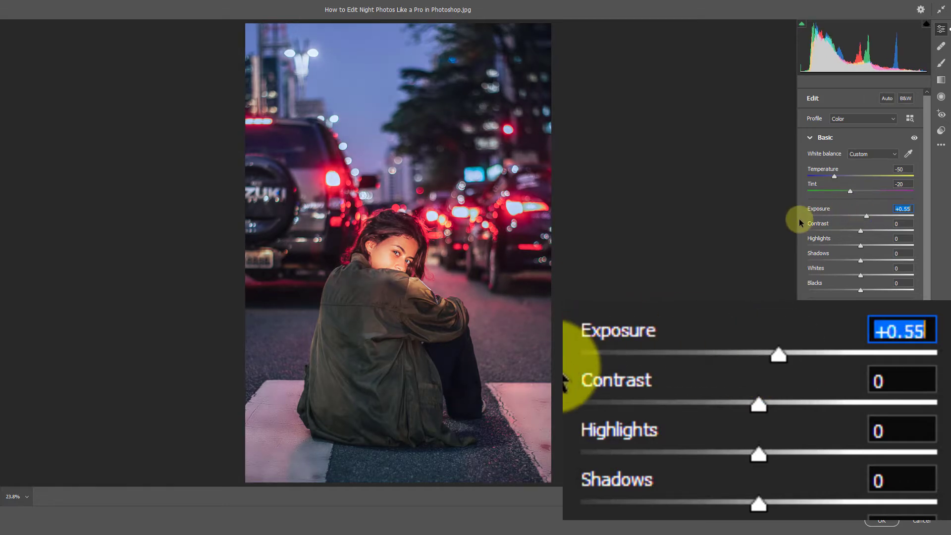
{"action": "left_click", "coordinate": [861, 231]}
{"action": "left_click_drag", "start_coordinate": [861, 233], "coordinate": [870, 236]}
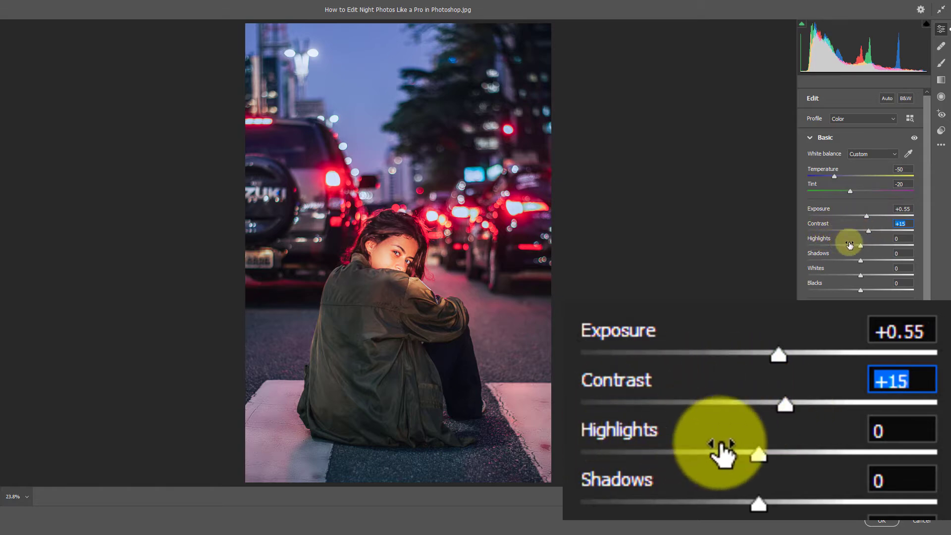
- Set the Basic Highlights to -50 and Shadows to +60
{"action": "left_click", "coordinate": [861, 247]}
{"action": "left_click_drag", "start_coordinate": [861, 247], "coordinate": [833, 246]}
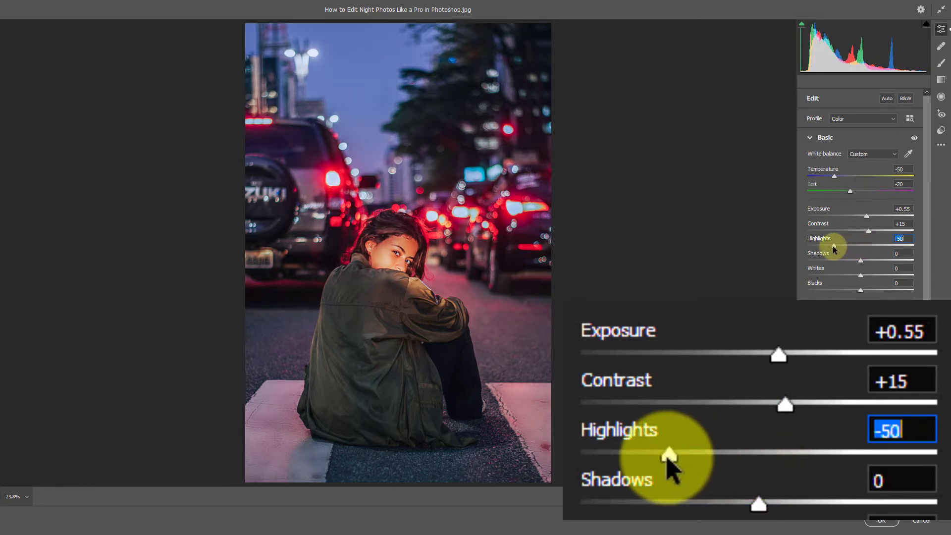
{"action": "left_click", "coordinate": [860, 263]}
{"action": "left_click_drag", "start_coordinate": [861, 264], "coordinate": [892, 262]}
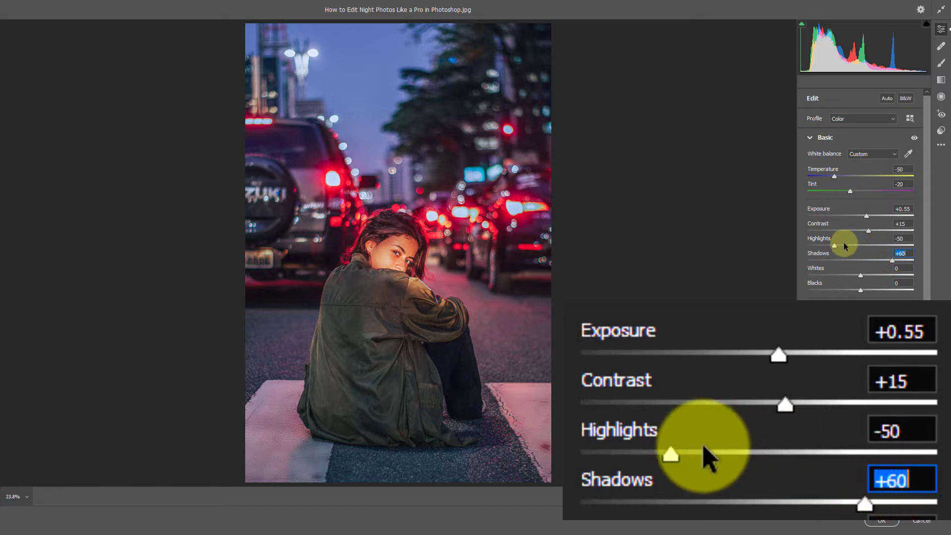
- Set the Basic Whites to +14 and Blacks to +15
{"action": "double_click", "coordinate": [861, 276]}
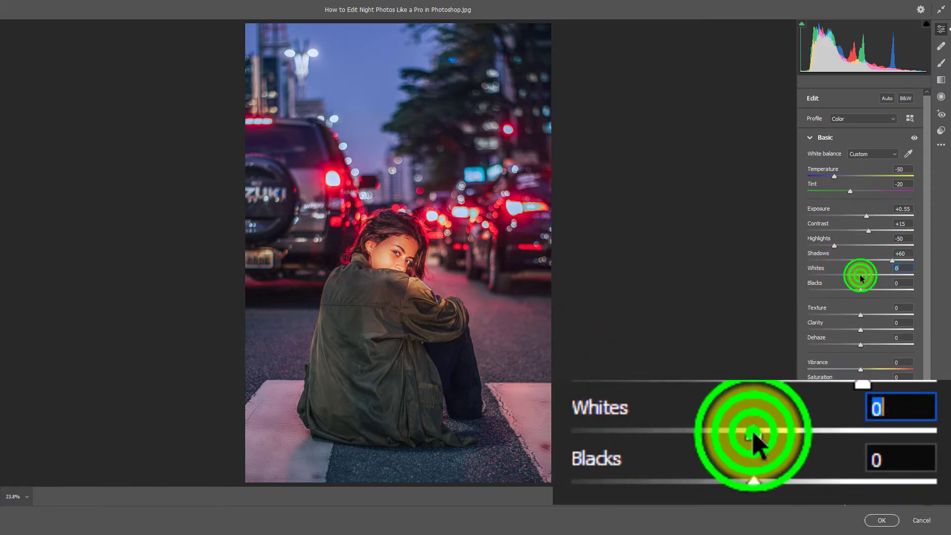
{"action": "left_click_drag", "start_coordinate": [861, 277], "coordinate": [868, 277]}
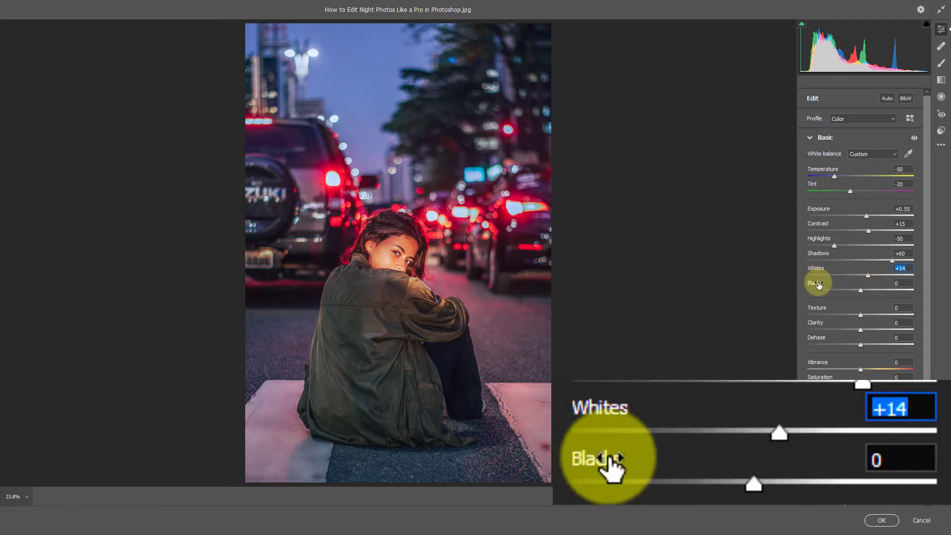
{"action": "left_click", "coordinate": [861, 291]}
{"action": "left_click_drag", "start_coordinate": [861, 292], "coordinate": [869, 293]}
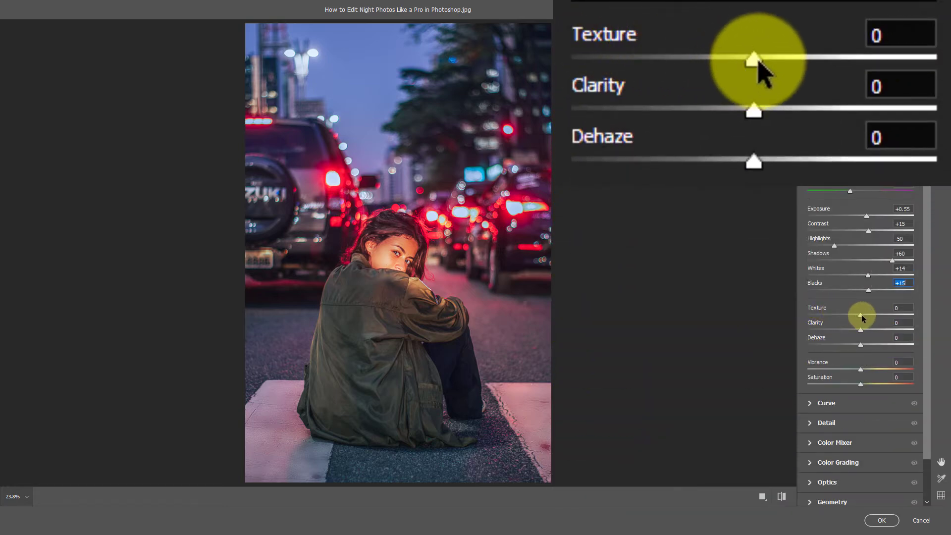
- Adjust the photo's local detail with Texture +30, Clarity +25 and Dehaze -6
{"action": "left_click_drag", "start_coordinate": [862, 317], "coordinate": [876, 317]}
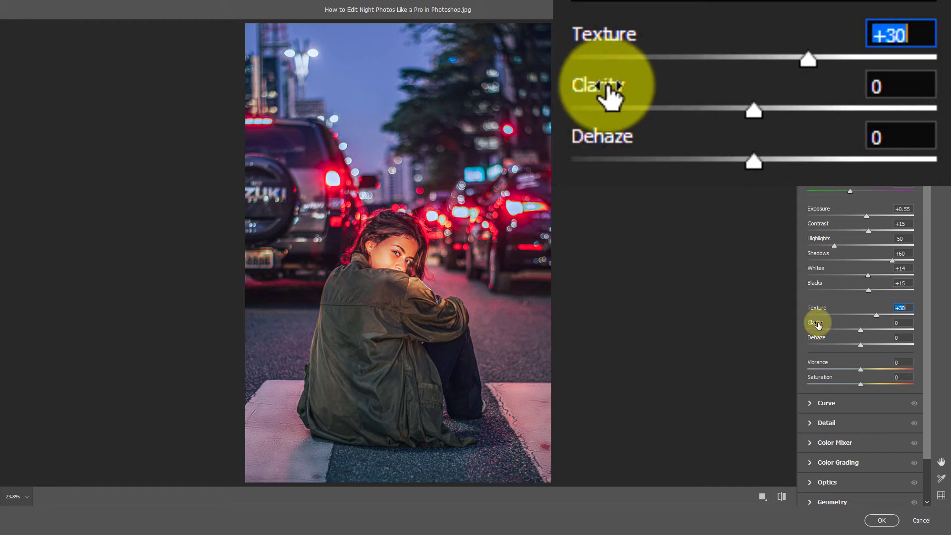
{"action": "left_click", "coordinate": [862, 332]}
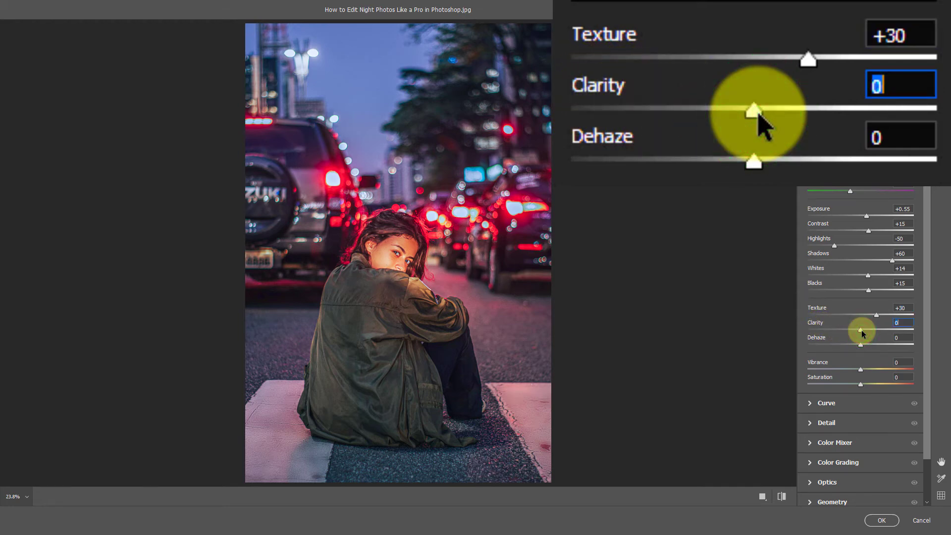
{"action": "left_click_drag", "start_coordinate": [867, 330], "coordinate": [875, 334]}
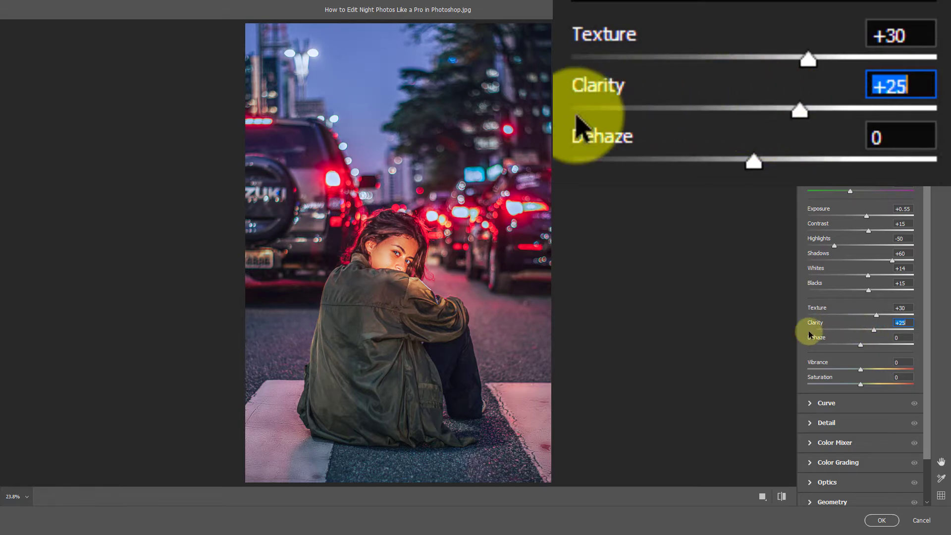
{"action": "left_click", "coordinate": [861, 346]}
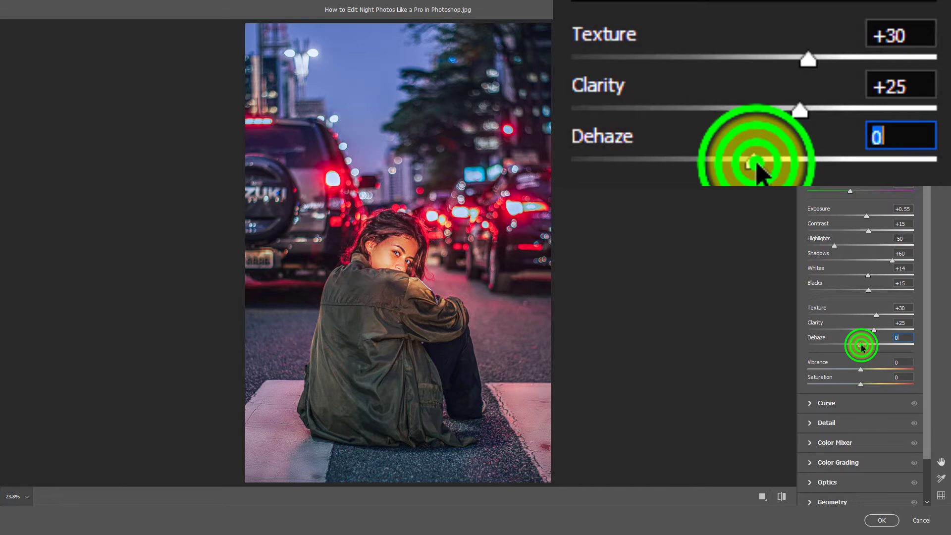
{"action": "left_click_drag", "start_coordinate": [861, 346], "coordinate": [859, 346]}
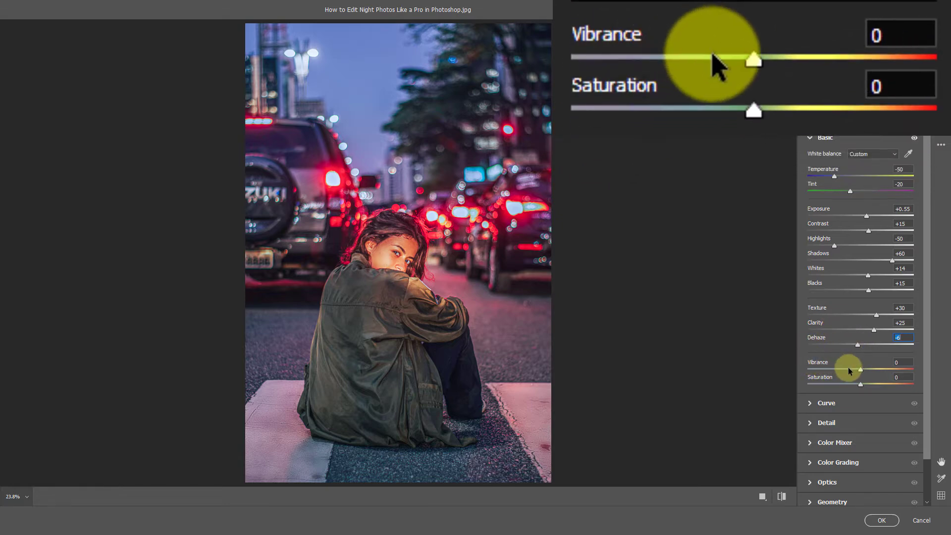
- Set the photo's Vibrance to +30 and Saturation to -16
{"action": "left_click", "coordinate": [861, 369]}
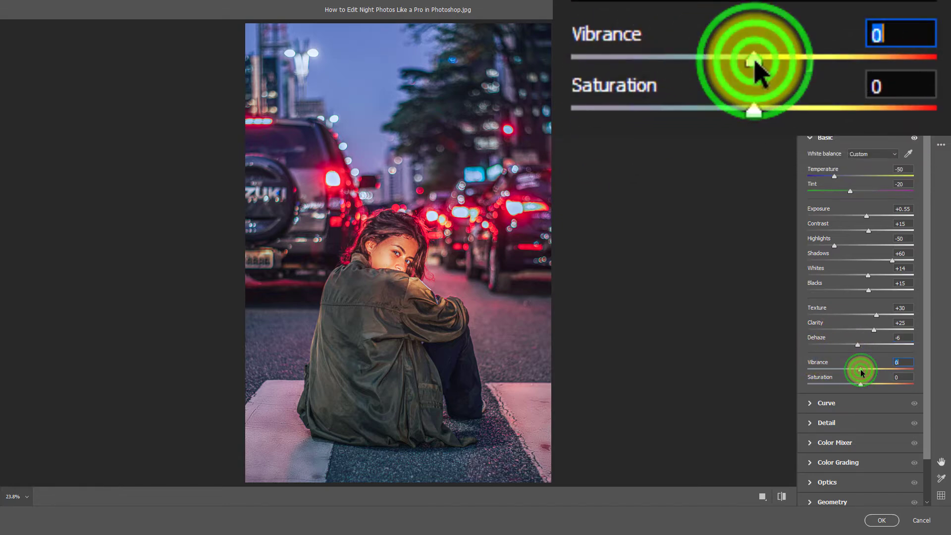
{"action": "left_click_drag", "start_coordinate": [861, 370], "coordinate": [876, 369]}
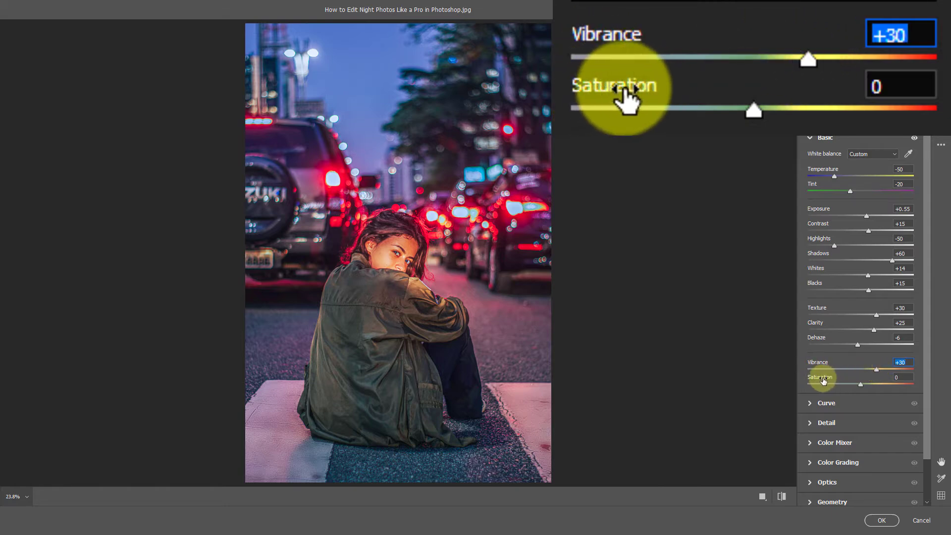
{"action": "left_click", "coordinate": [861, 384]}
{"action": "left_click_drag", "start_coordinate": [861, 386], "coordinate": [853, 386]}
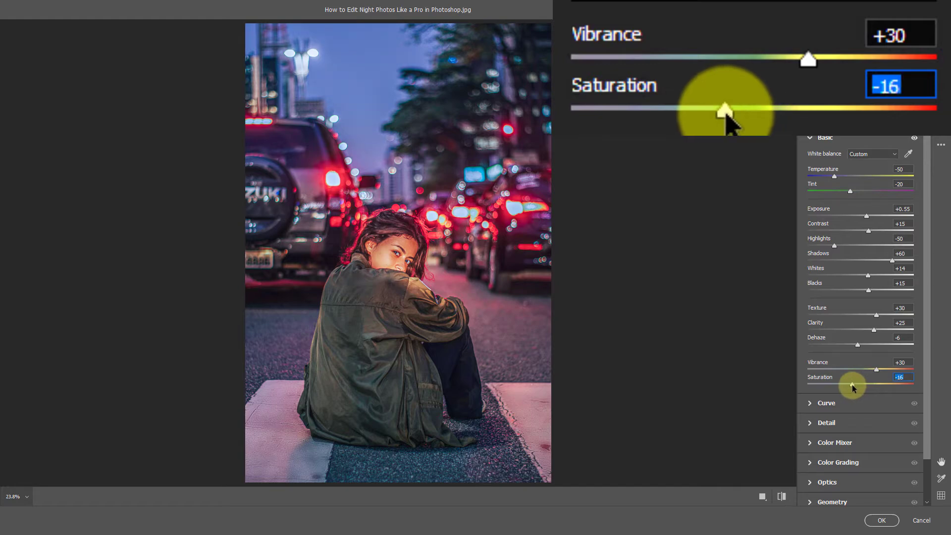
- Shape the parametric tone curve with Highlights +21 and Darks +15
{"action": "left_click", "coordinate": [809, 404]}
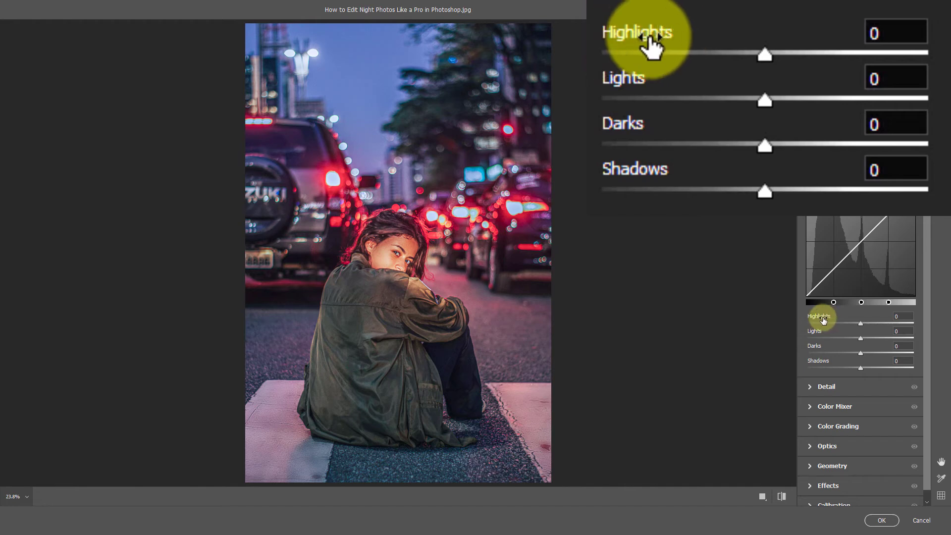
{"action": "left_click", "coordinate": [862, 326]}
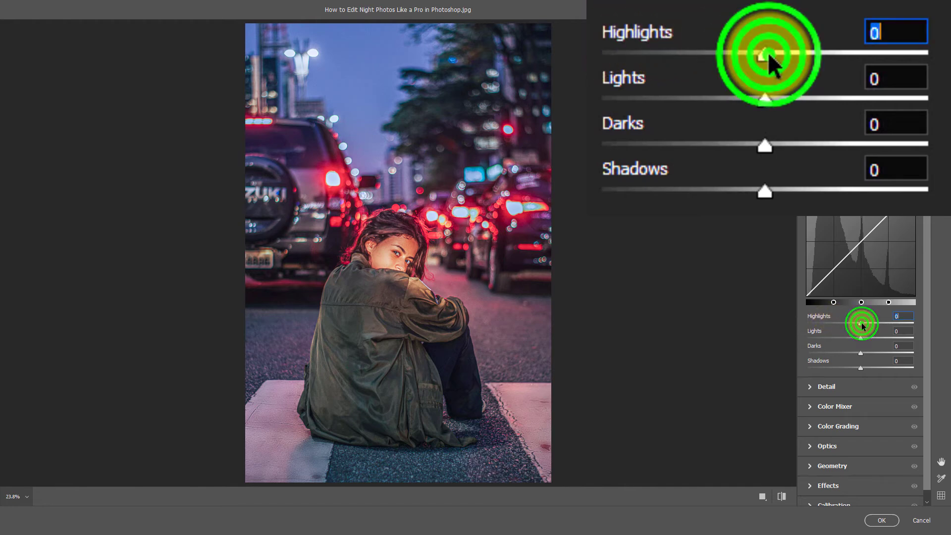
{"action": "left_click_drag", "start_coordinate": [862, 325], "coordinate": [874, 326]}
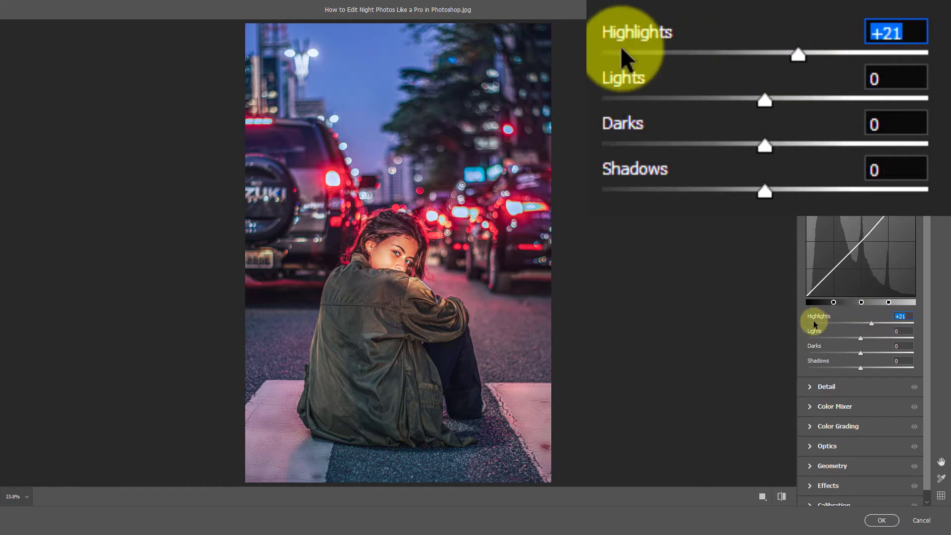
{"action": "left_click", "coordinate": [860, 354]}
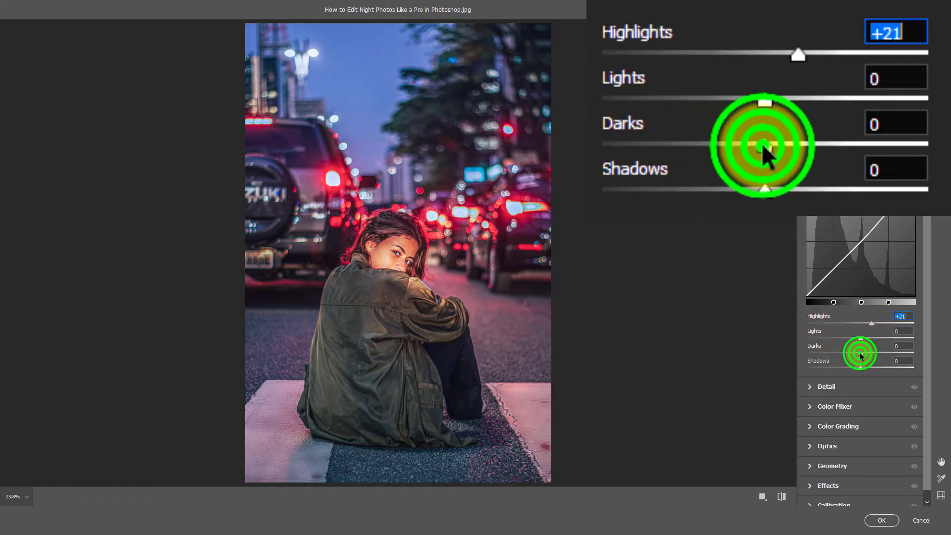
{"action": "left_click_drag", "start_coordinate": [860, 354], "coordinate": [869, 356]}
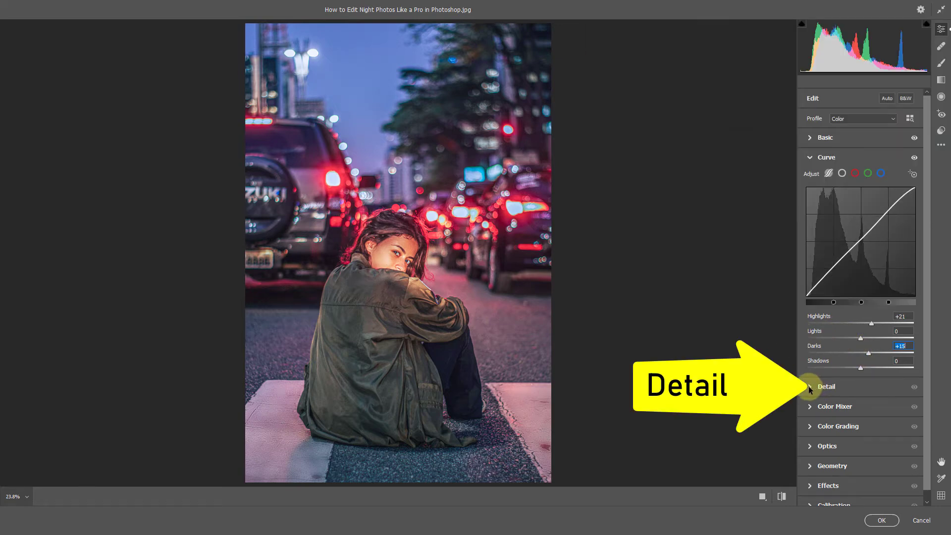
- Set Sharpening to 32 in the Detail adjustments
{"action": "left_click", "coordinate": [808, 385]}
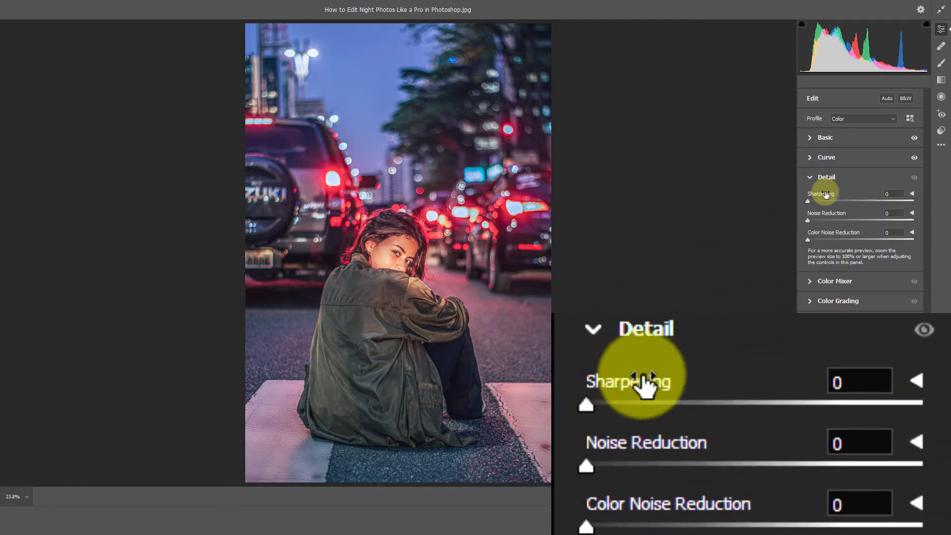
{"action": "left_click_drag", "start_coordinate": [808, 203], "coordinate": [832, 209]}
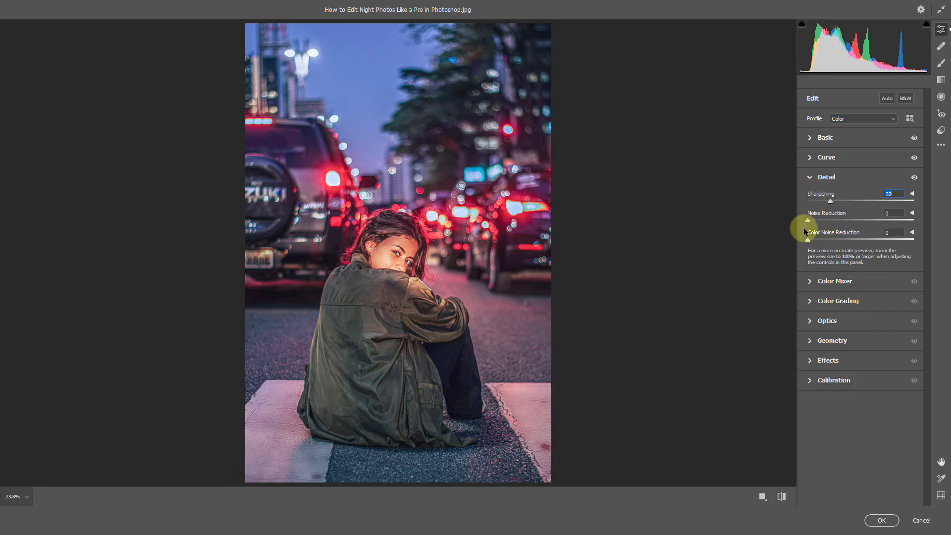
- Shift the HSL hues in the Color Mixer, setting Reds to -56 and Aquas to +71
{"action": "left_click", "coordinate": [809, 281]}
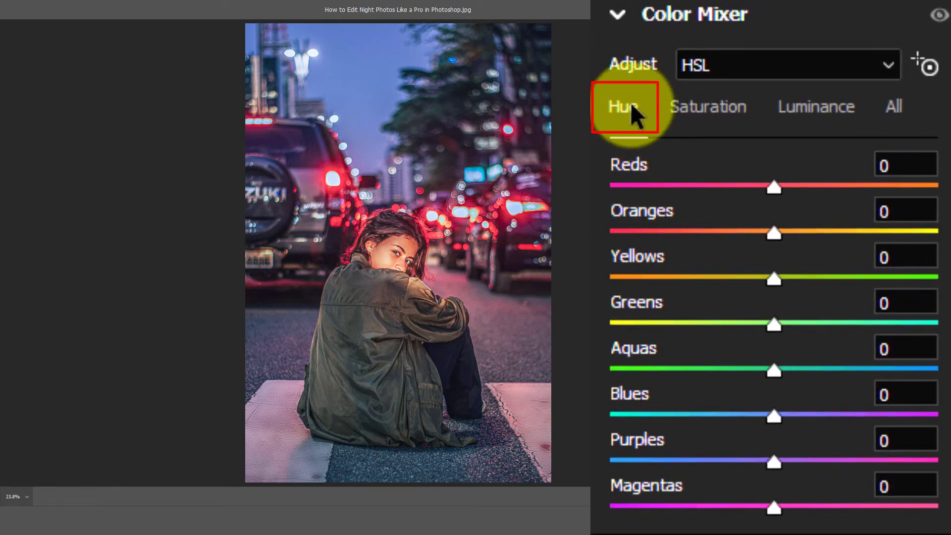
{"action": "left_click", "coordinate": [632, 106]}
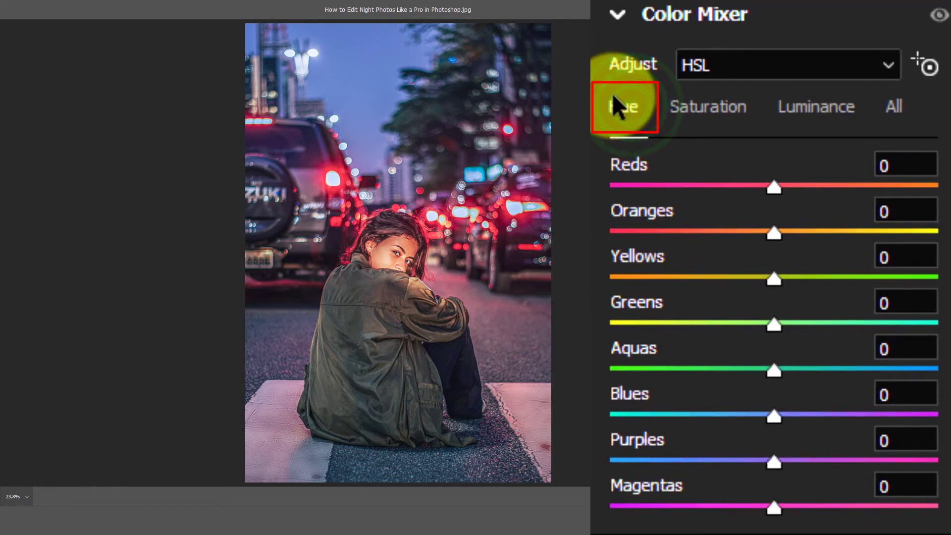
{"action": "left_click_drag", "start_coordinate": [772, 188], "coordinate": [680, 191]}
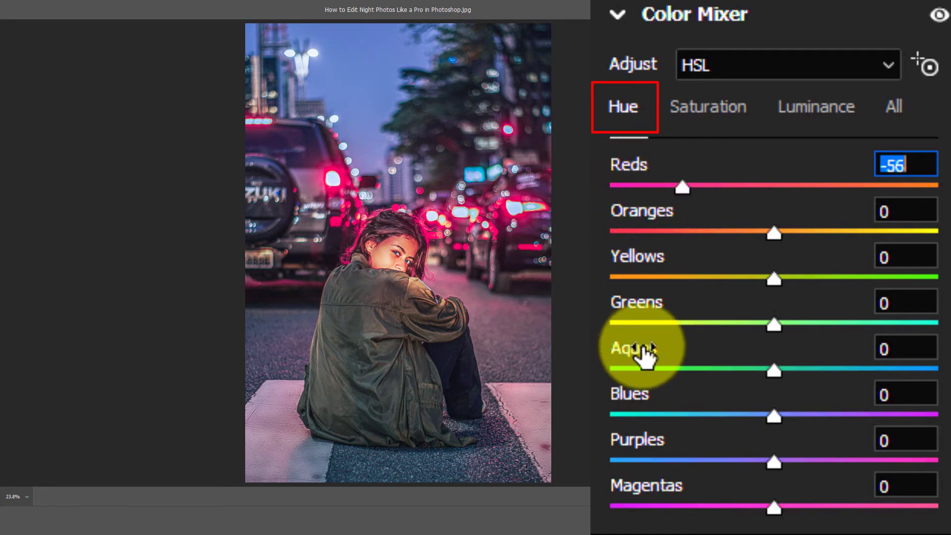
{"action": "left_click_drag", "start_coordinate": [774, 371], "coordinate": [805, 377]}
{"action": "left_click_drag", "start_coordinate": [835, 382], "coordinate": [892, 382]}
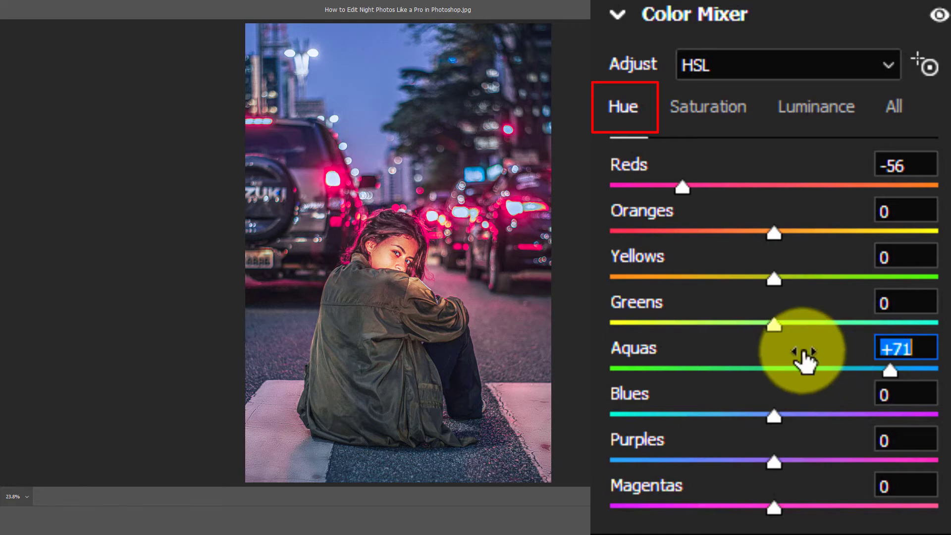
- Set the Color Mixer hue of Blues to -20 and of Purples to +10
{"action": "left_click", "coordinate": [777, 420]}
{"action": "left_click_drag", "start_coordinate": [779, 421], "coordinate": [745, 416]}
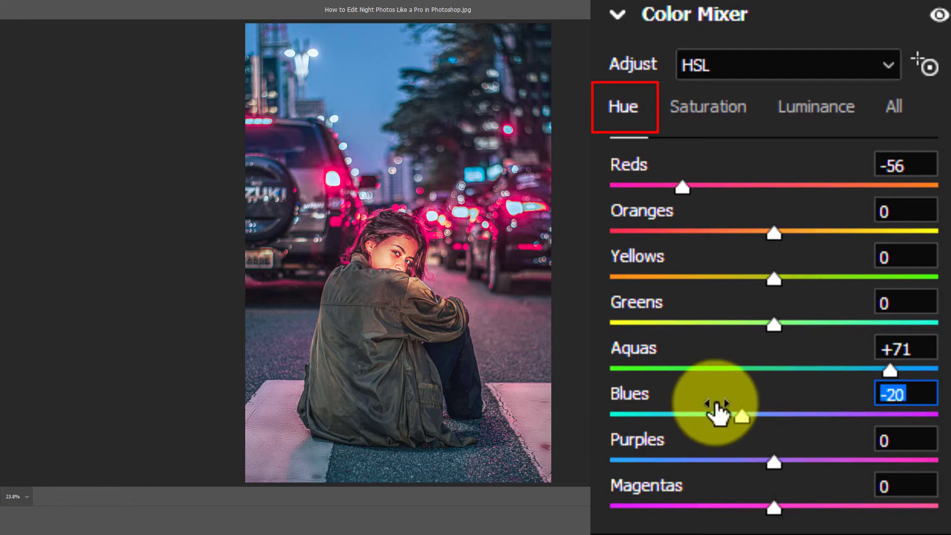
{"action": "left_click", "coordinate": [775, 463]}
{"action": "left_click_drag", "start_coordinate": [775, 463], "coordinate": [788, 464]}
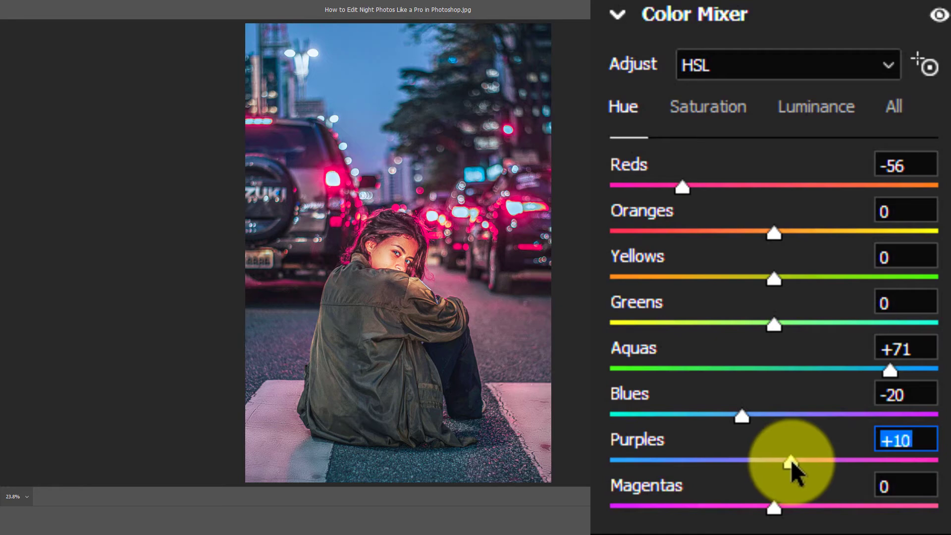
- Adjust the Color Mixer saturation, setting Reds to -9, Oranges to -35 and Blues to +55
{"action": "left_click", "coordinate": [723, 112]}
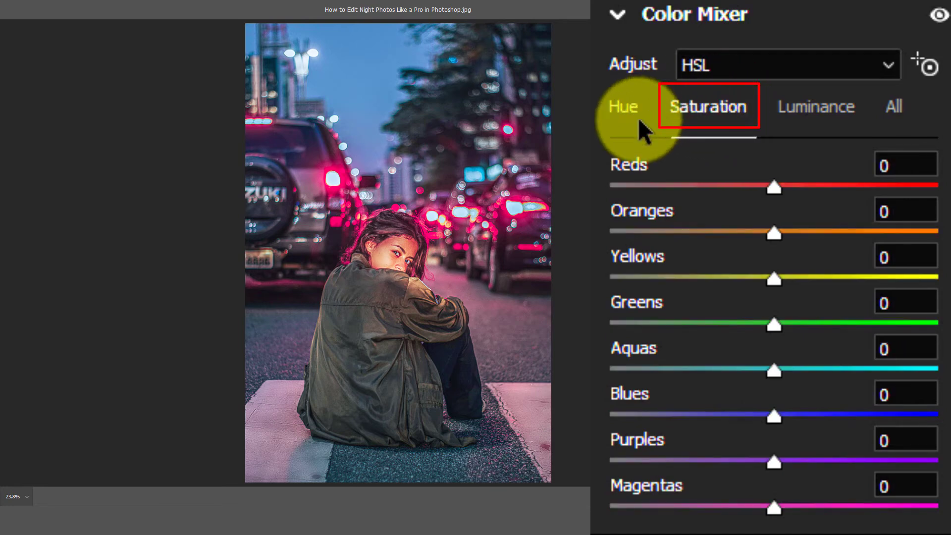
{"action": "left_click", "coordinate": [777, 189]}
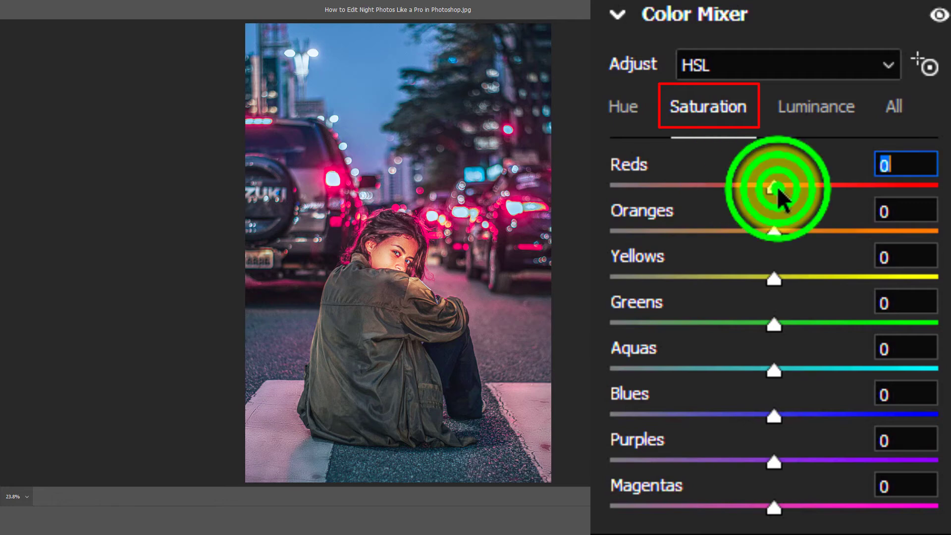
{"action": "left_click_drag", "start_coordinate": [779, 190], "coordinate": [760, 189]}
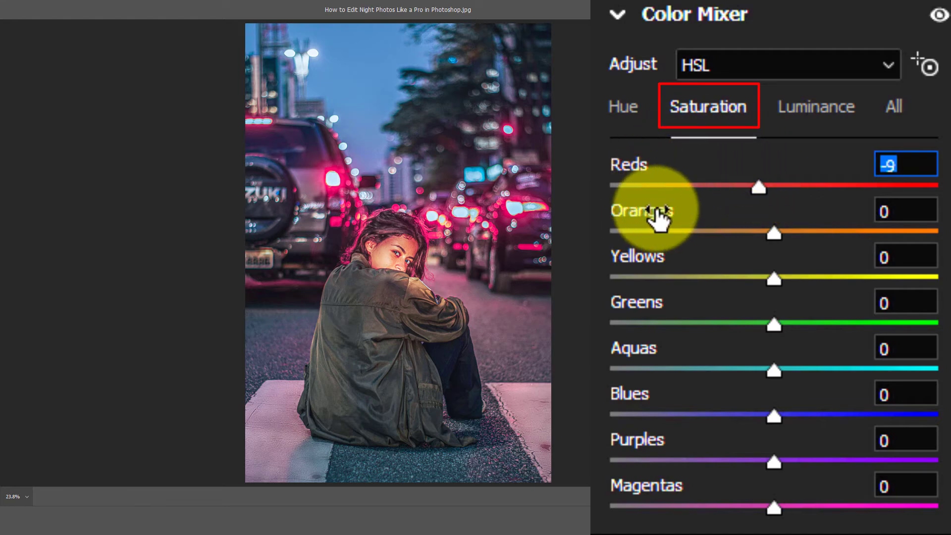
{"action": "left_click_drag", "start_coordinate": [775, 233], "coordinate": [719, 239]}
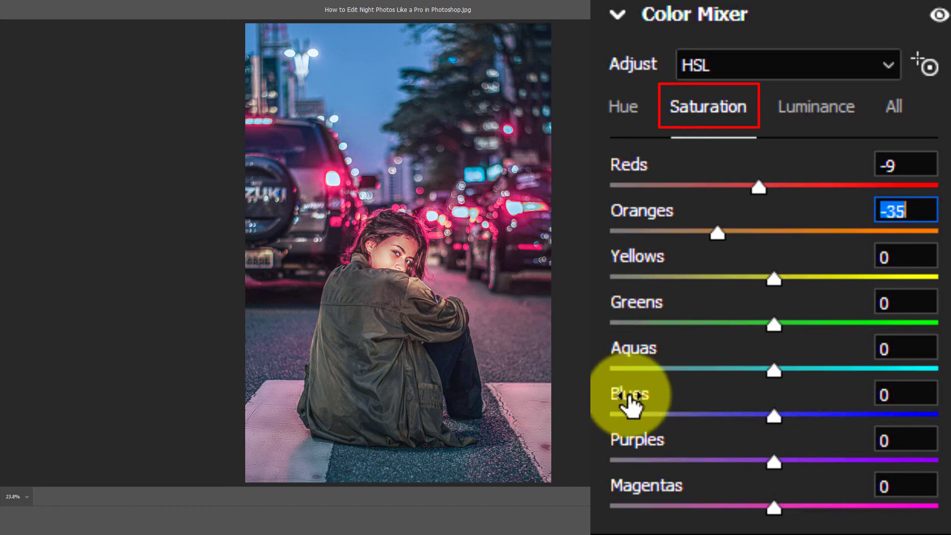
{"action": "left_click", "coordinate": [772, 418]}
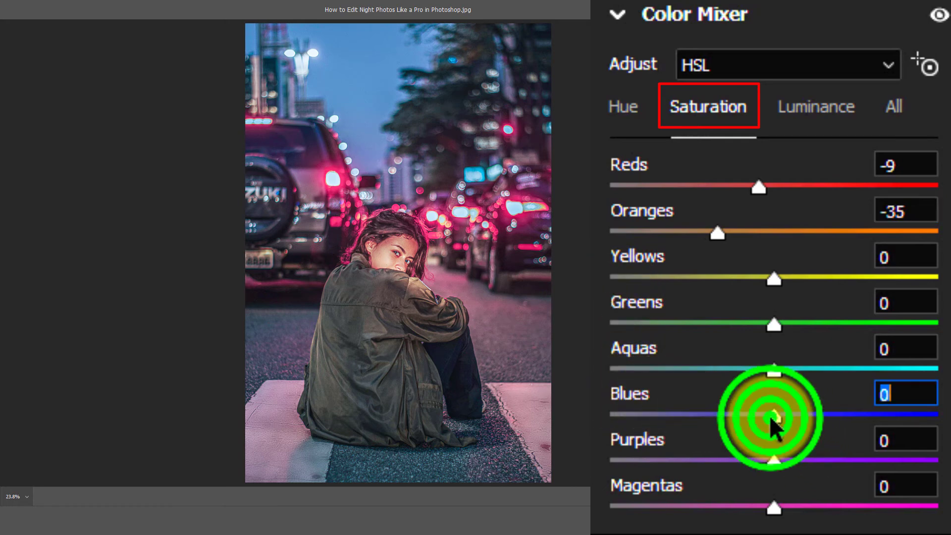
{"action": "left_click_drag", "start_coordinate": [771, 420], "coordinate": [862, 419]}
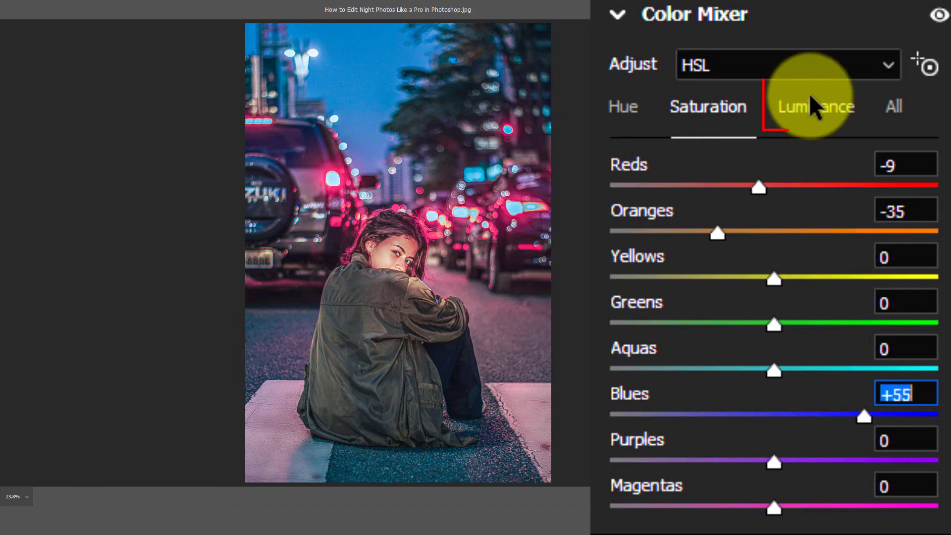
- Brighten the cool tones in the Color Mixer by setting the luminance of Aquas to +10 and of Blues to +26
{"action": "left_click", "coordinate": [821, 114]}
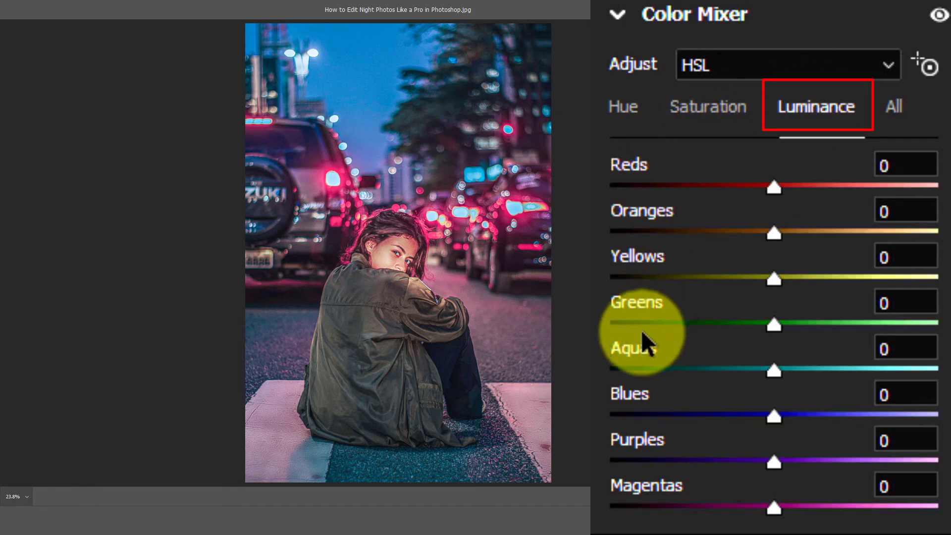
{"action": "left_click", "coordinate": [774, 372]}
{"action": "left_click_drag", "start_coordinate": [784, 375], "coordinate": [792, 381]}
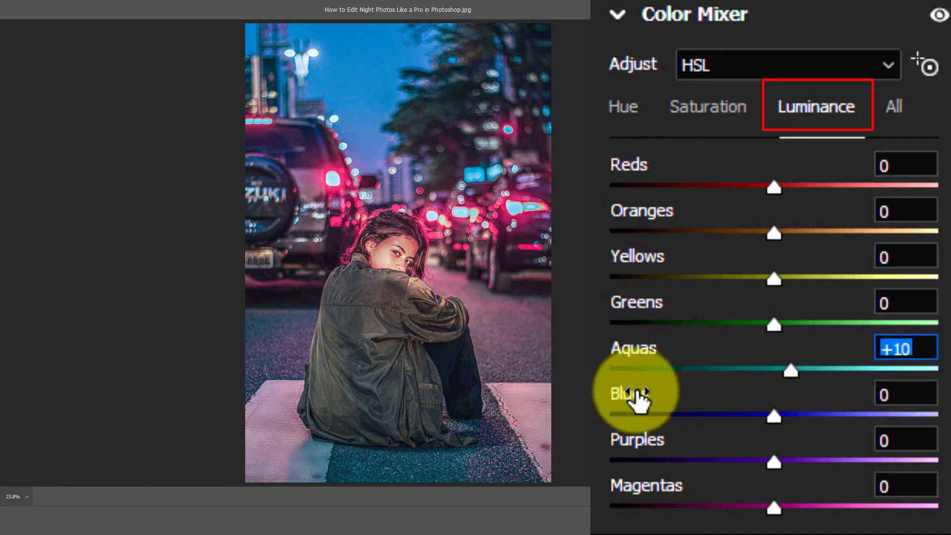
{"action": "left_click_drag", "start_coordinate": [775, 418], "coordinate": [823, 417]}
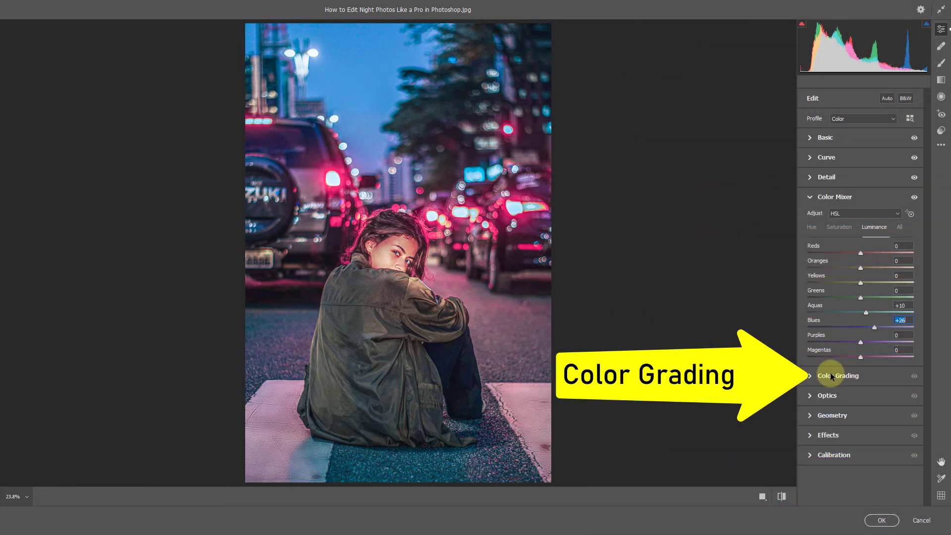
- Tint the shadows in Color Grading with Hue 247 and Saturation 15
{"action": "left_click", "coordinate": [812, 377]}
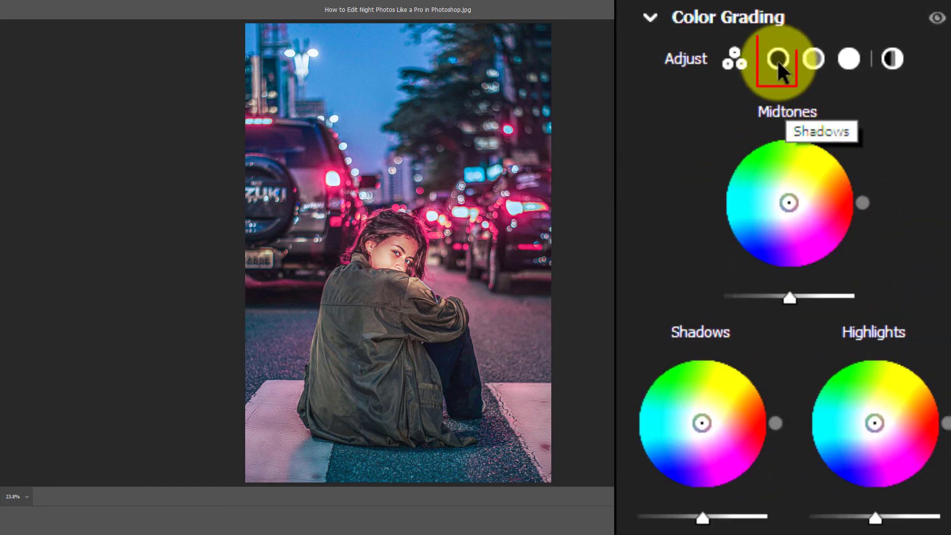
{"action": "left_click", "coordinate": [778, 58]}
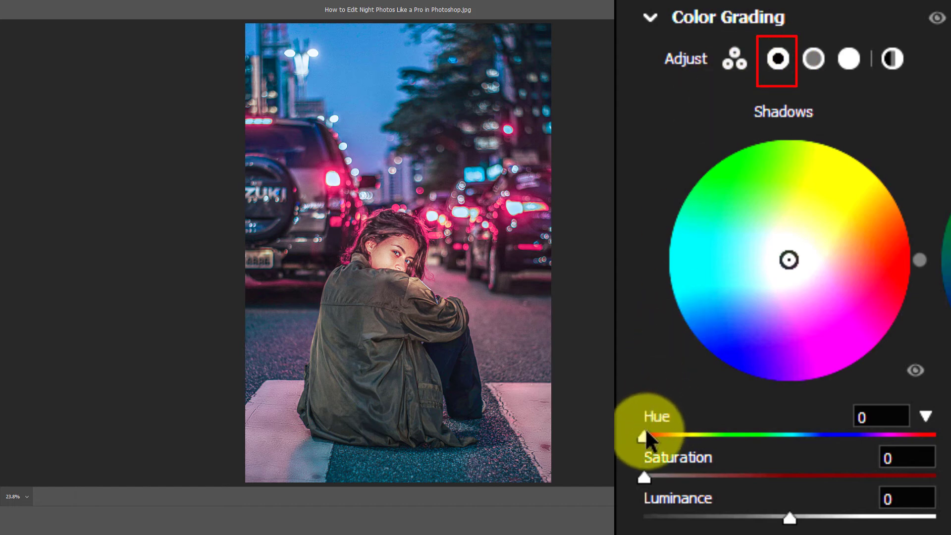
{"action": "left_click_drag", "start_coordinate": [644, 436], "coordinate": [820, 436]}
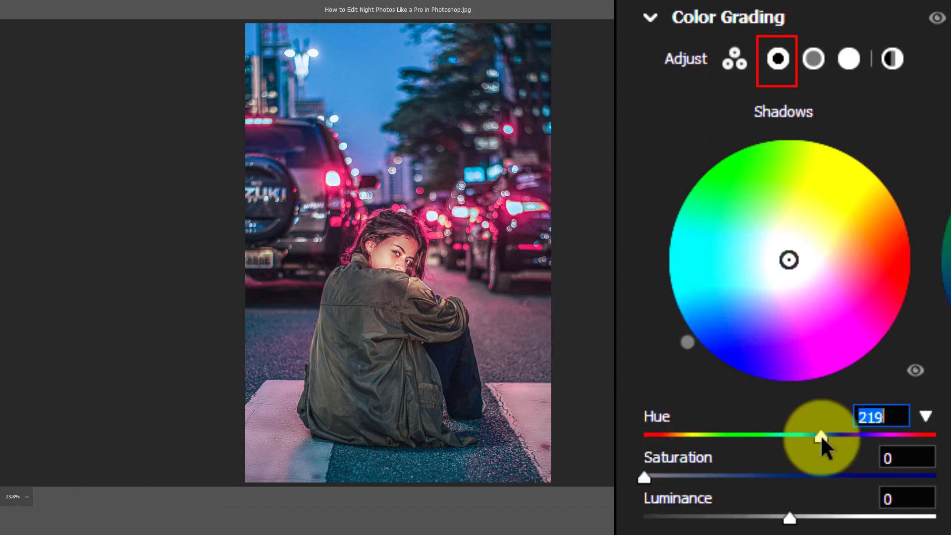
{"action": "left_click_drag", "start_coordinate": [821, 435], "coordinate": [842, 432]}
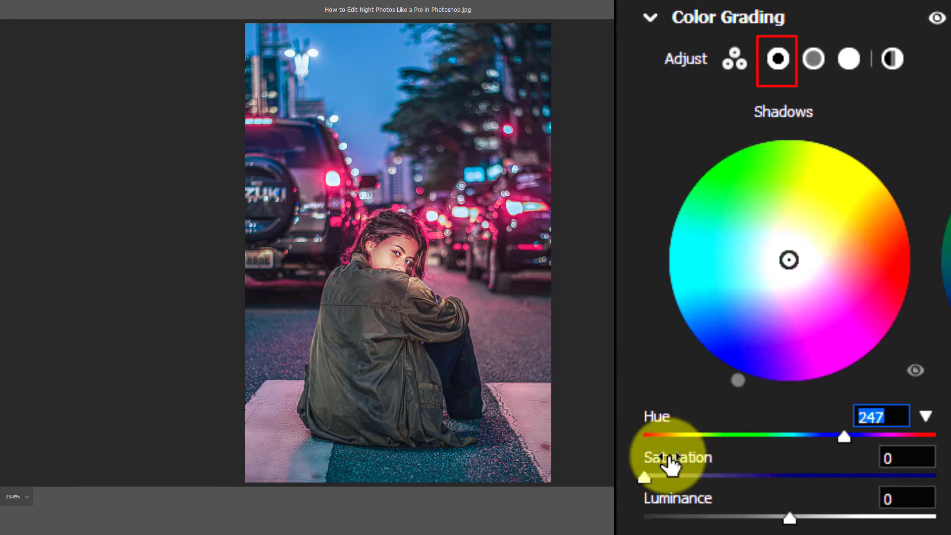
{"action": "left_click_drag", "start_coordinate": [644, 476], "coordinate": [694, 477]}
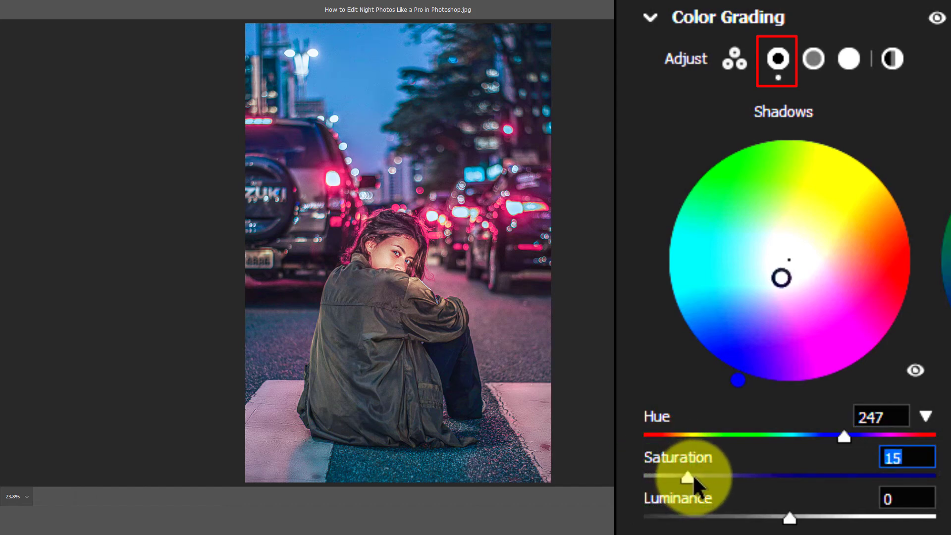
- Tint the highlights in Color Grading with Hue 40 and Saturation 21
{"action": "left_click", "coordinate": [854, 58]}
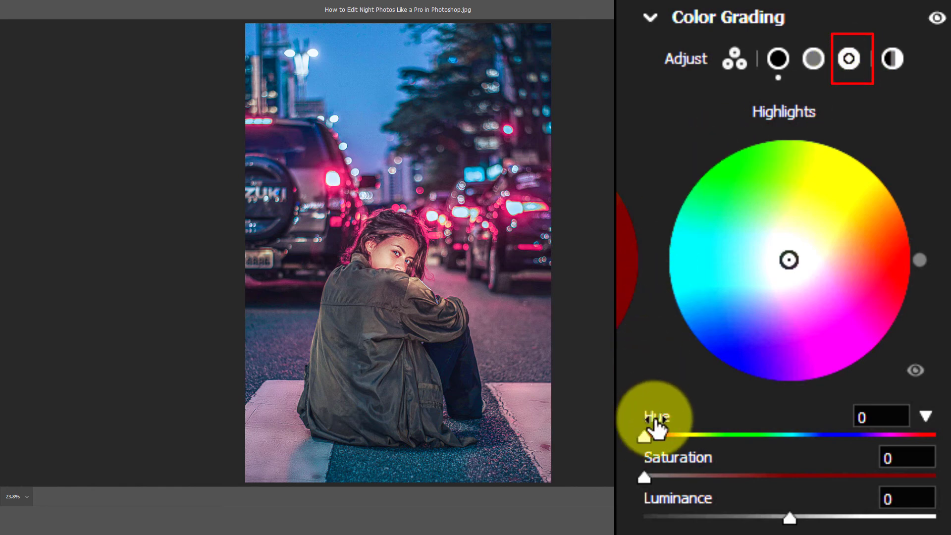
{"action": "left_click_drag", "start_coordinate": [645, 436], "coordinate": [675, 441]}
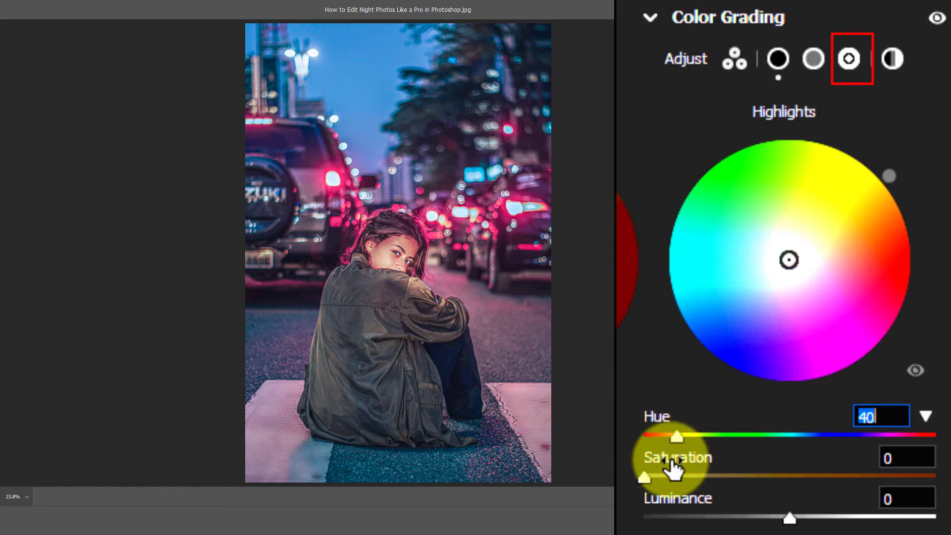
{"action": "left_click", "coordinate": [645, 477]}
{"action": "left_click_drag", "start_coordinate": [644, 476], "coordinate": [704, 475]}
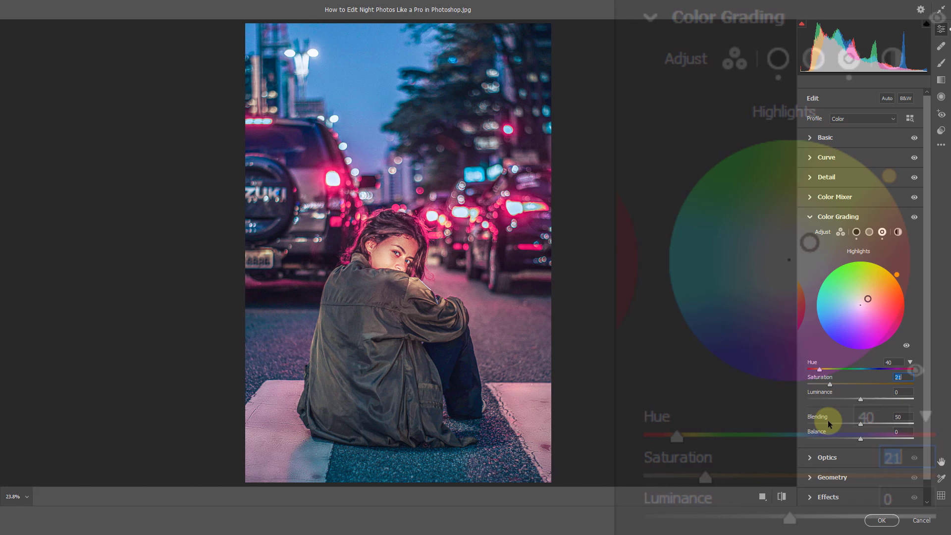
- Set the Shadows Tint to +11 in the Calibration adjustments
{"action": "left_click_drag", "start_coordinate": [927, 389], "coordinate": [928, 442]}
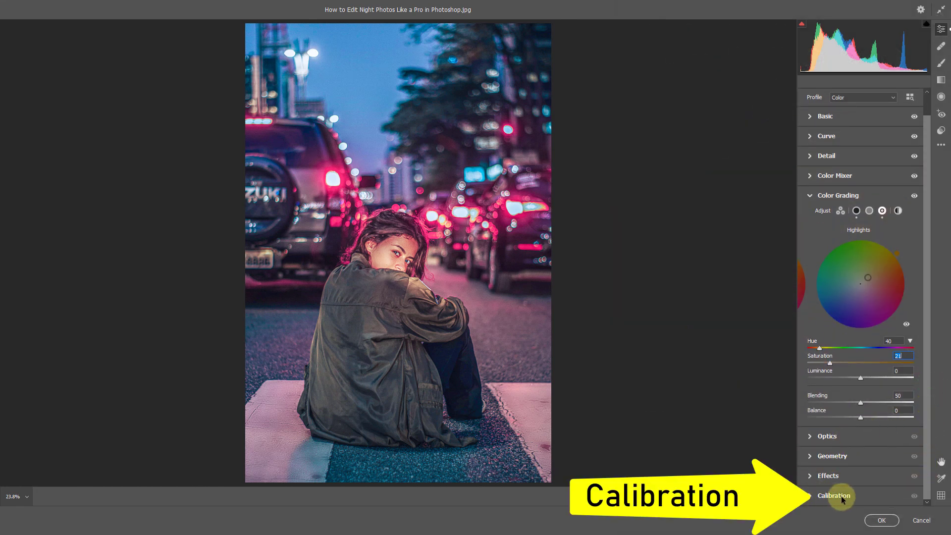
{"action": "left_click", "coordinate": [811, 497]}
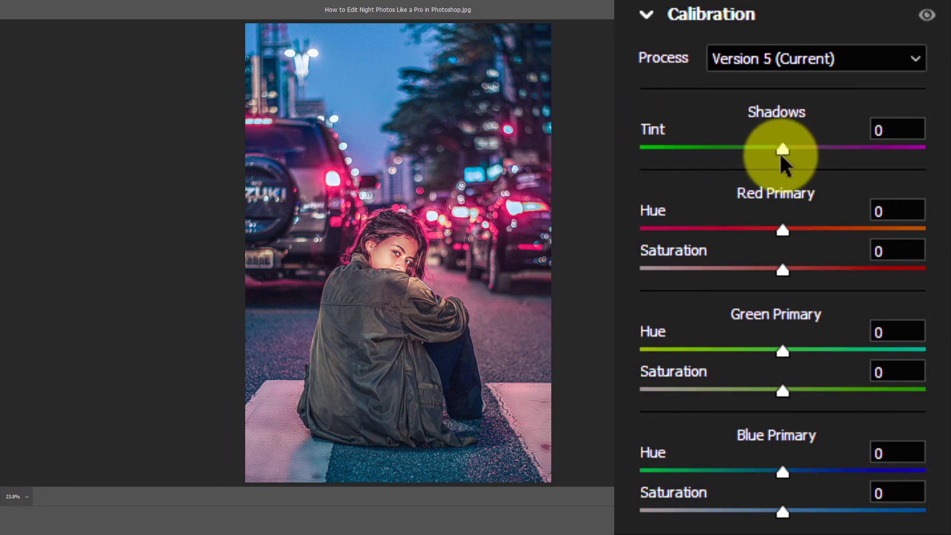
{"action": "left_click_drag", "start_coordinate": [783, 150], "coordinate": [790, 150]}
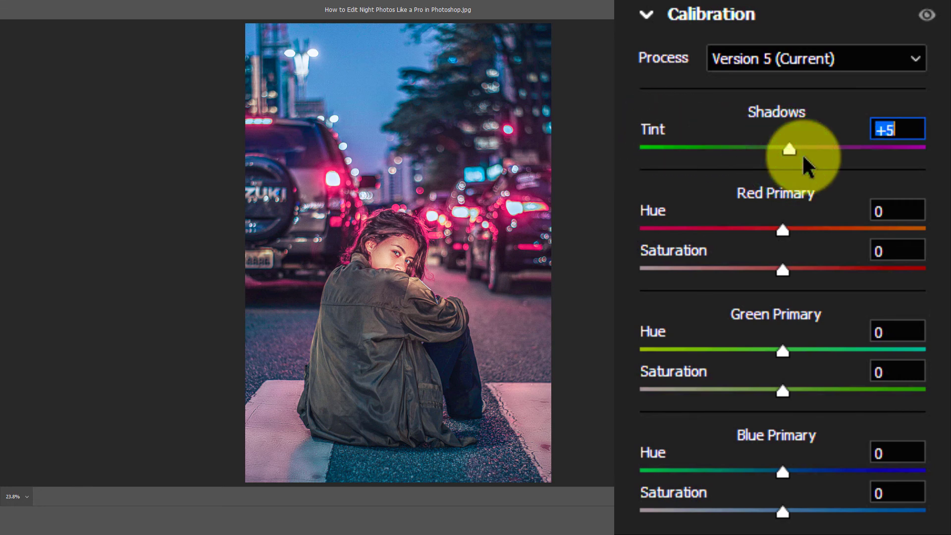
{"action": "key", "text": "Up"}
{"action": "key", "text": "Up"}
{"action": "key", "text": "Up"}
{"action": "key", "text": "Up"}
{"action": "key", "text": "Up"}
{"action": "key", "text": "Up"}
{"action": "key", "text": "Up"}
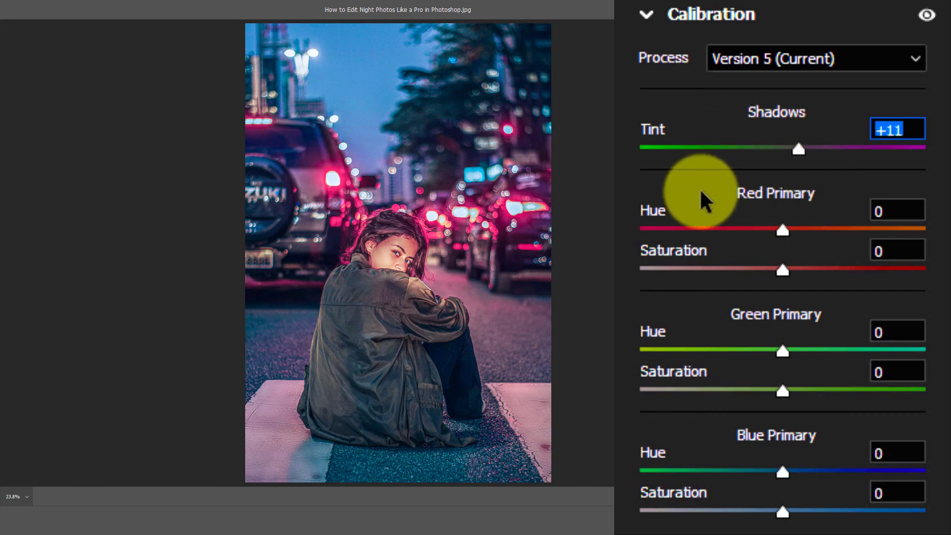
- Set the Red Primary calibration to Hue +61 and Saturation +50
{"action": "left_click", "coordinate": [785, 232]}
{"action": "left_click_drag", "start_coordinate": [786, 233], "coordinate": [864, 232]}
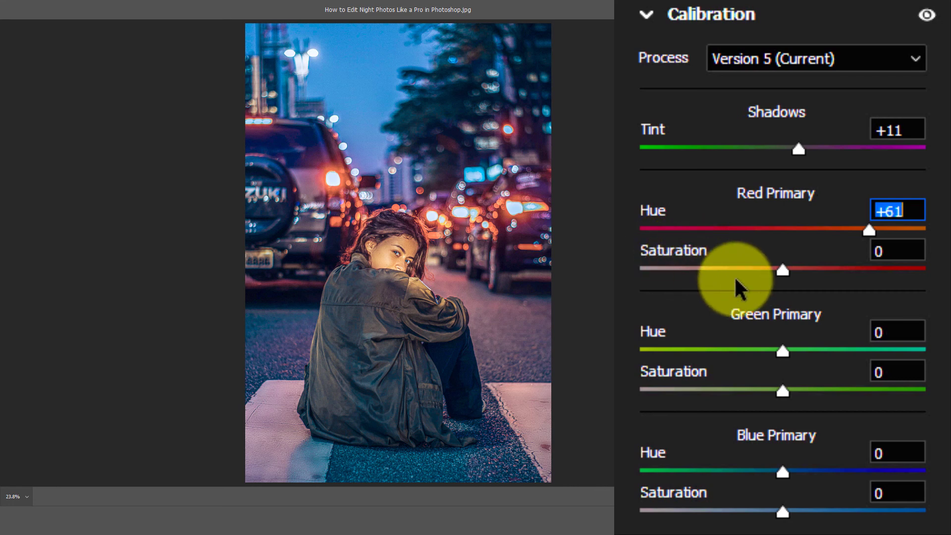
{"action": "left_click_drag", "start_coordinate": [784, 269], "coordinate": [854, 268]}
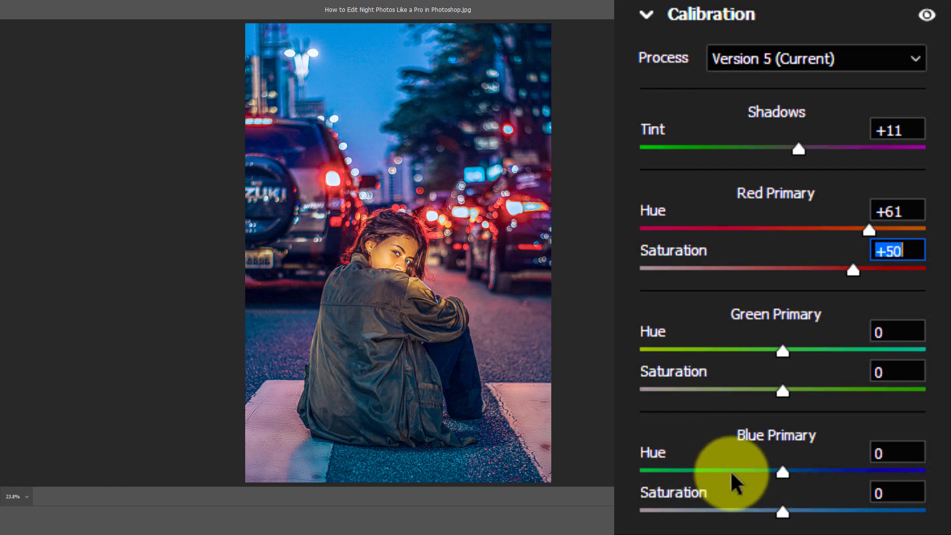
- Set the Blue Primary calibration to Hue +33 and Saturation -22, and show the photo in a side-by-side before/after comparison
{"action": "left_click_drag", "start_coordinate": [783, 470], "coordinate": [830, 469]}
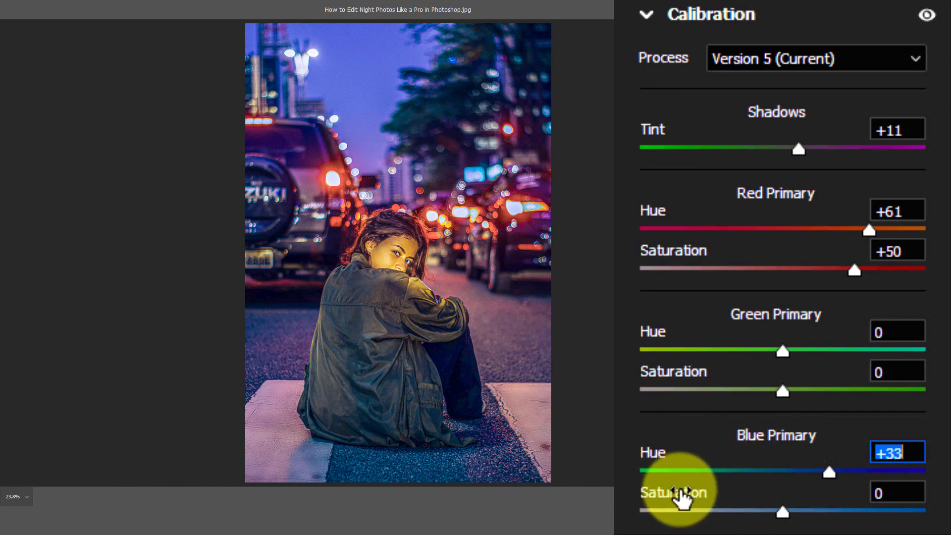
{"action": "left_click_drag", "start_coordinate": [783, 512], "coordinate": [750, 515]}
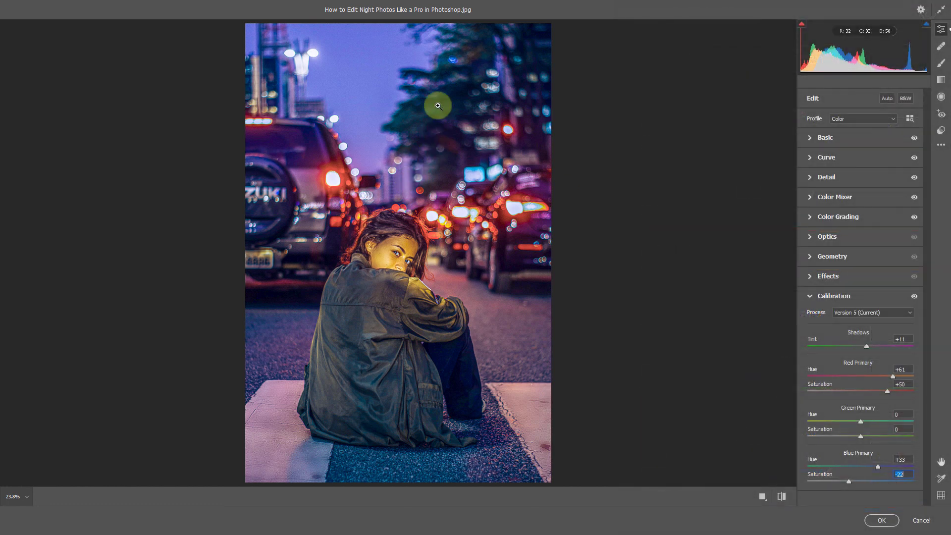
{"action": "left_click", "coordinate": [763, 498]}
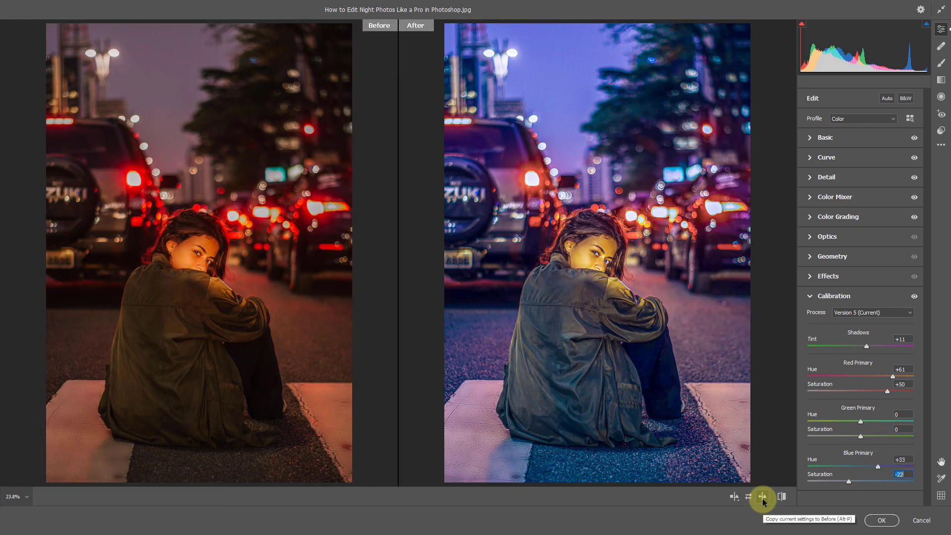